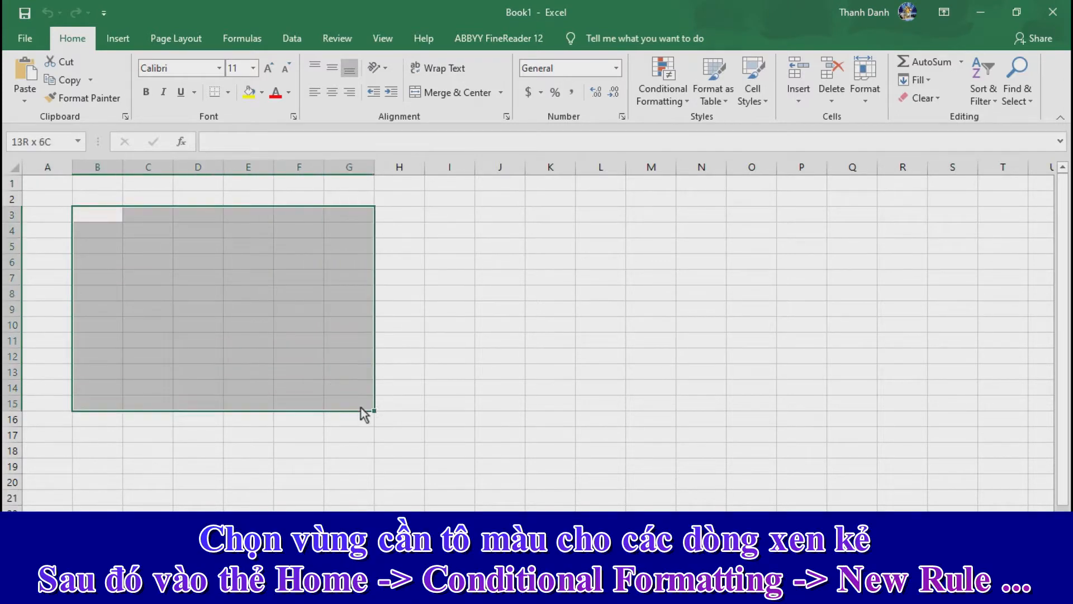
Step: Create a formula-based conditional formatting rule for B2:H16 with the formula =mod(row()/2,1)>0
left_click_drag(111, 196, 400, 426)
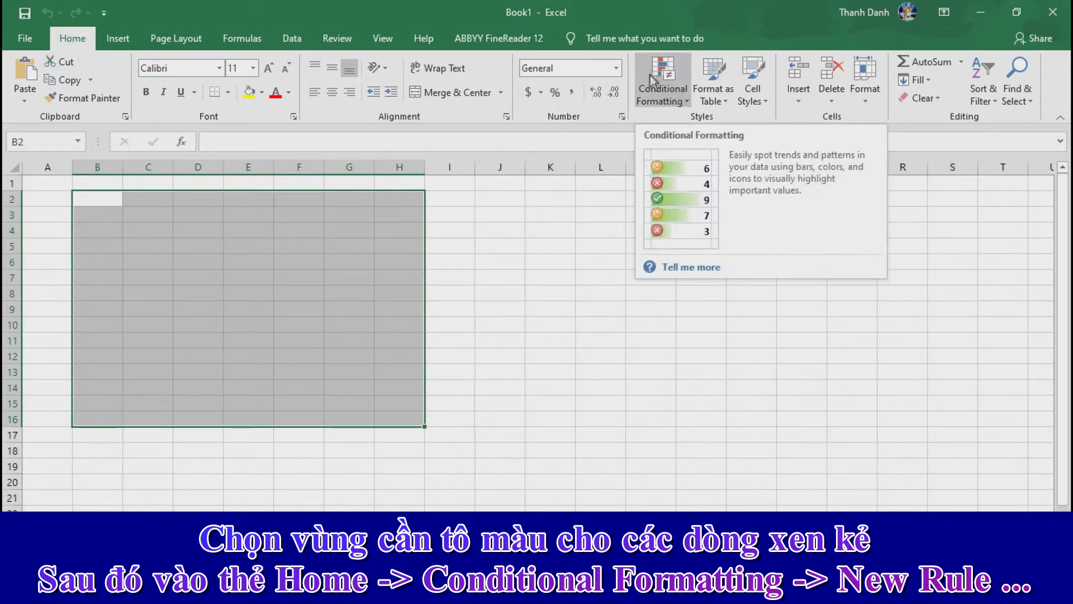
left_click(690, 105)
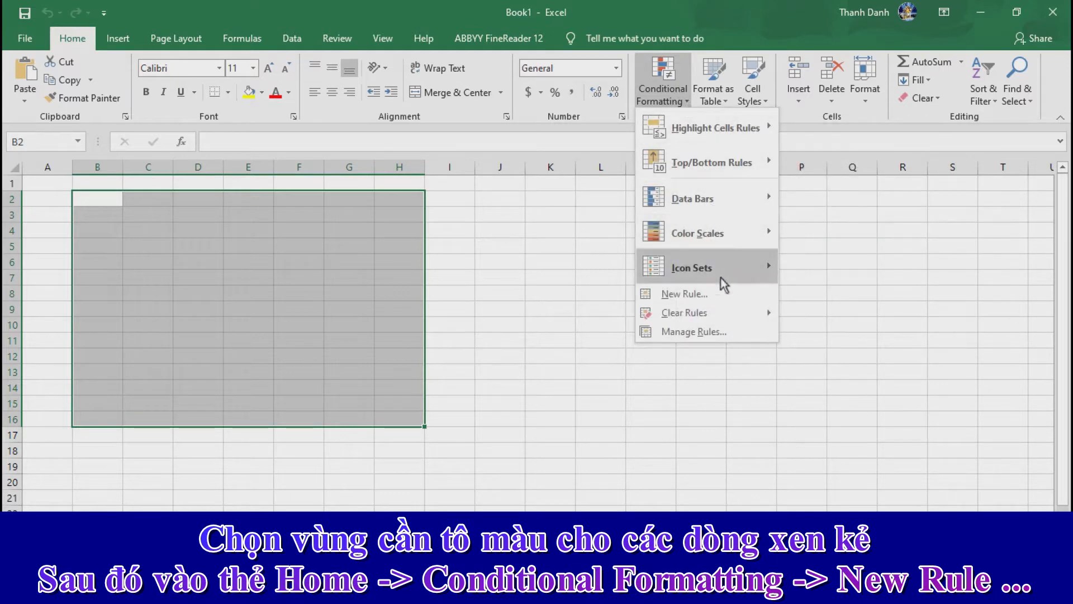
left_click(671, 295)
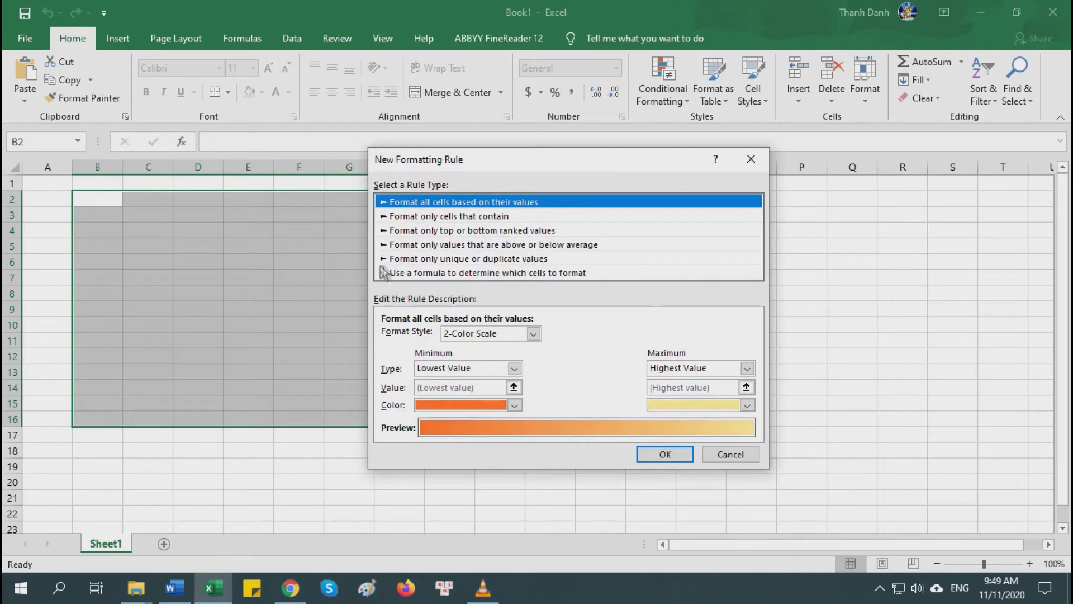
left_click(595, 274)
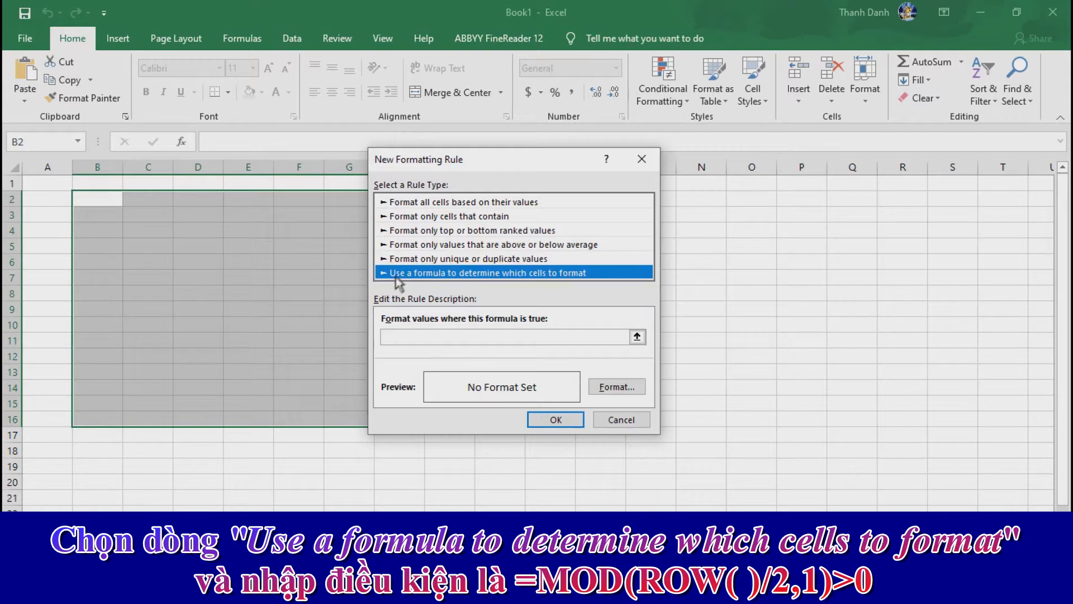
left_click(461, 337)
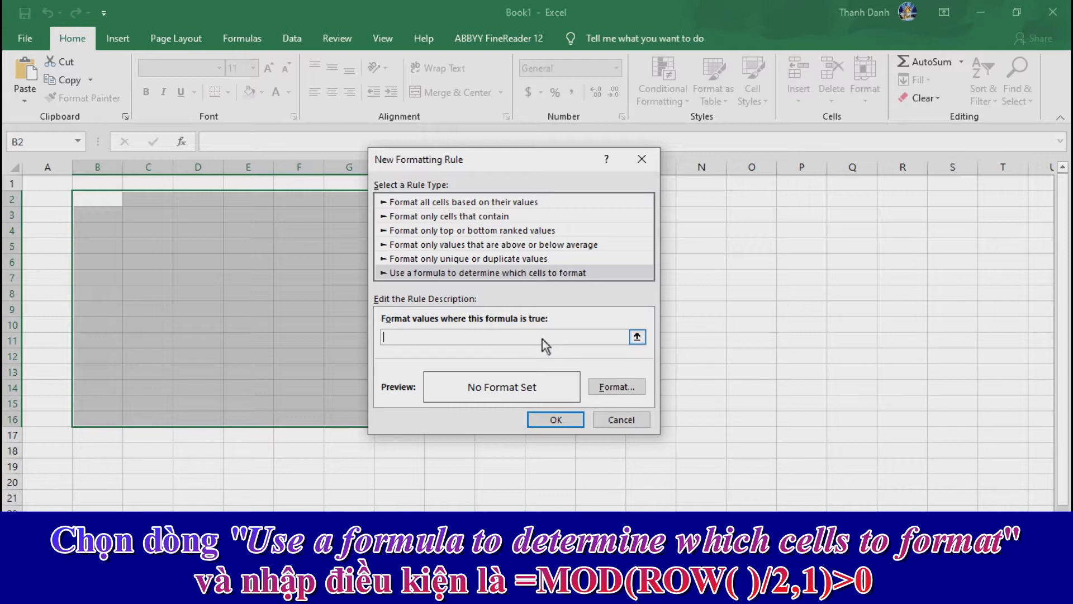
type("=mod(row()/2,1)>0")
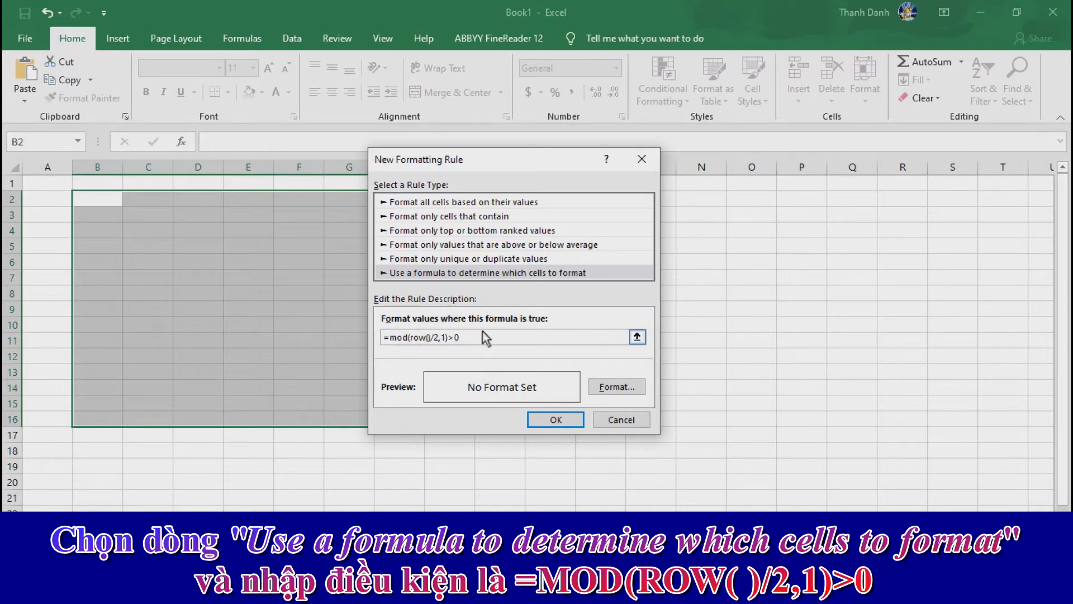
left_click_drag(482, 336, 371, 340)
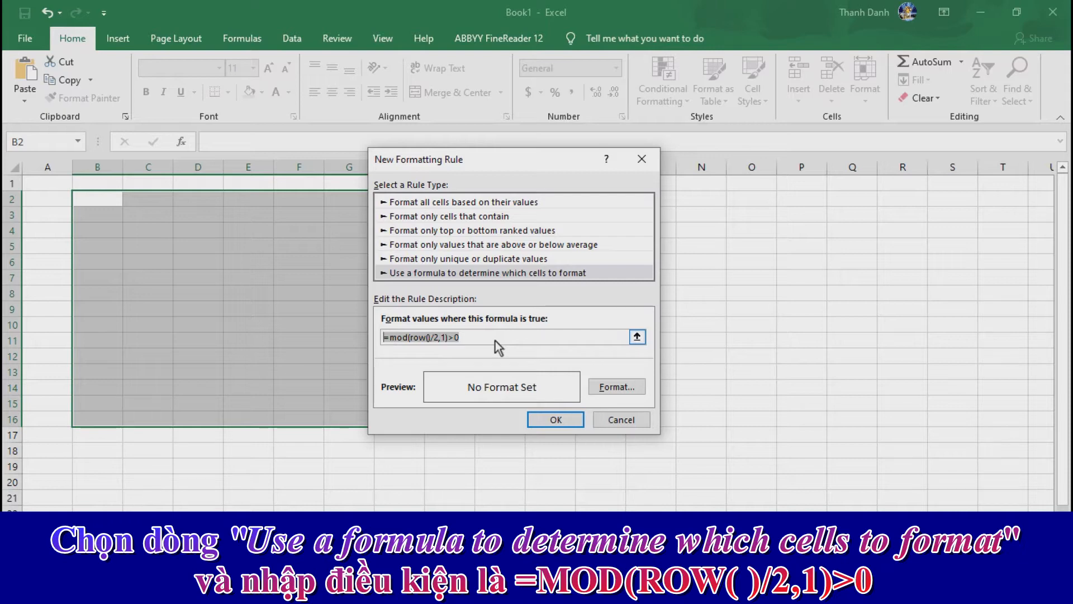
Step: Give the row rule a light green standard background fill and apply it to the range
left_click(625, 388)
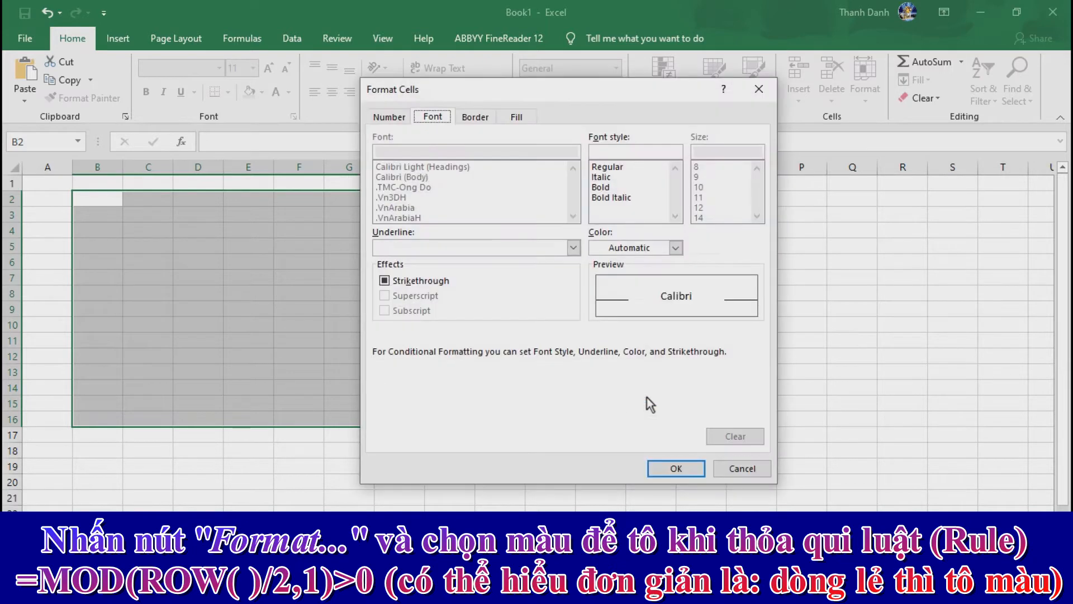
left_click(519, 118)
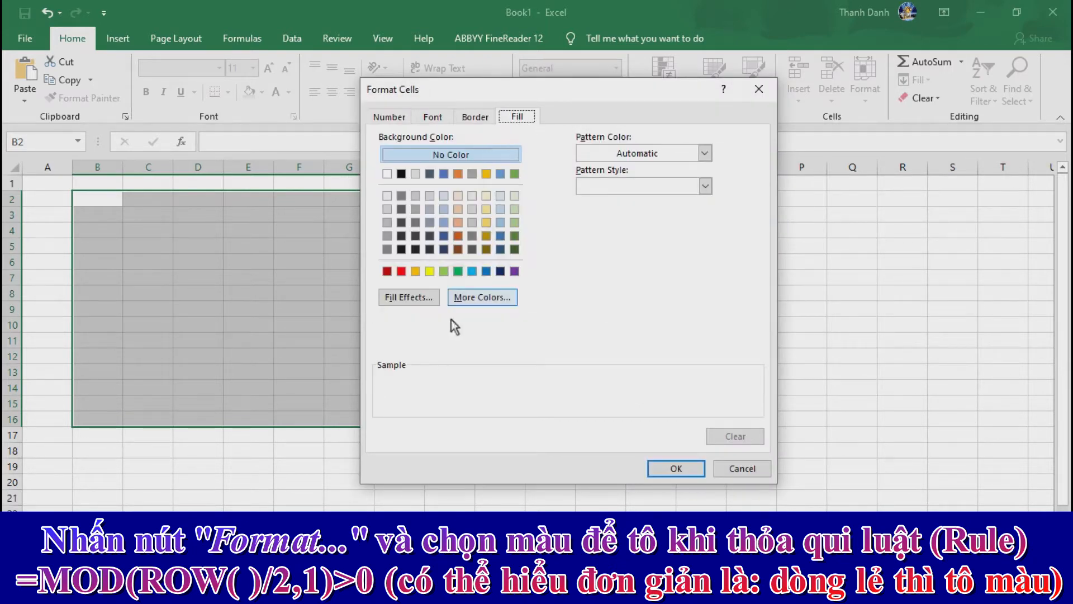
left_click(442, 272)
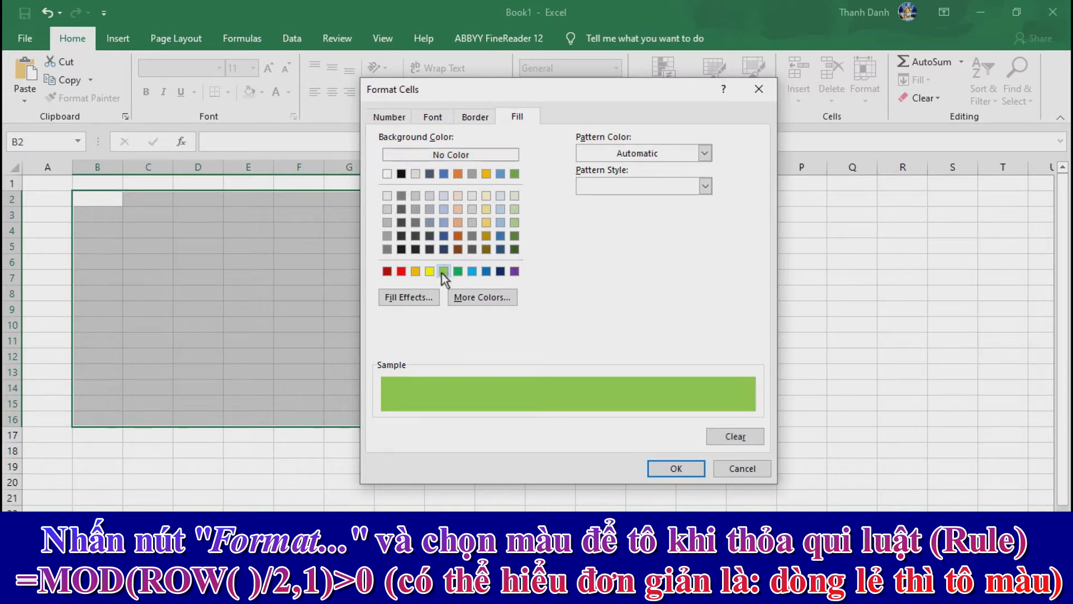
left_click(675, 469)
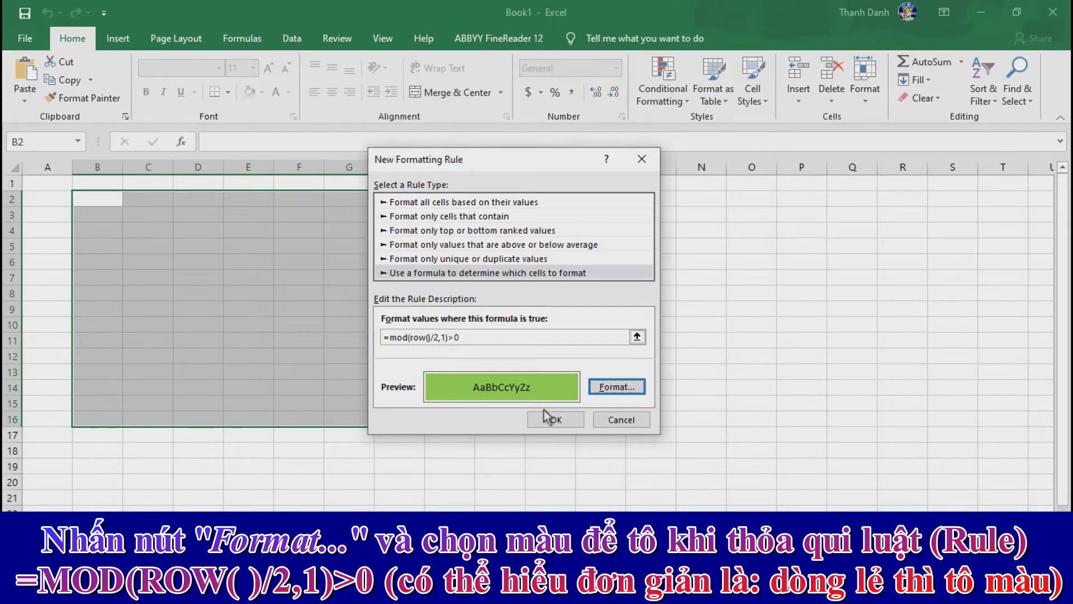
left_click(557, 421)
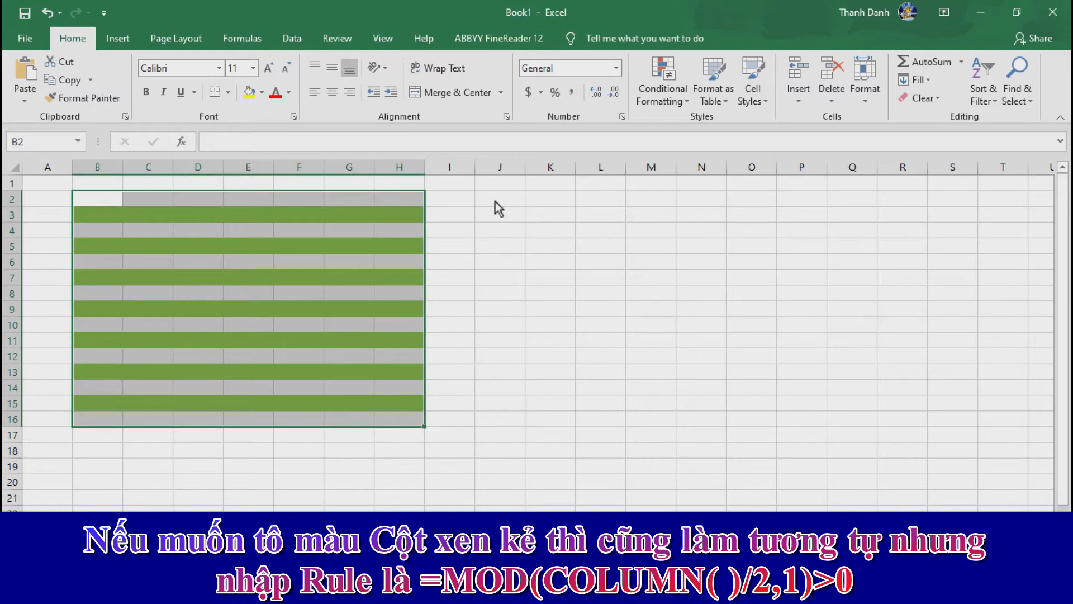
Step: Create a formula-based conditional formatting rule for J2:N15 with the formula =MOD(COLUMN()/2,1)>0
left_click_drag(496, 201, 710, 404)
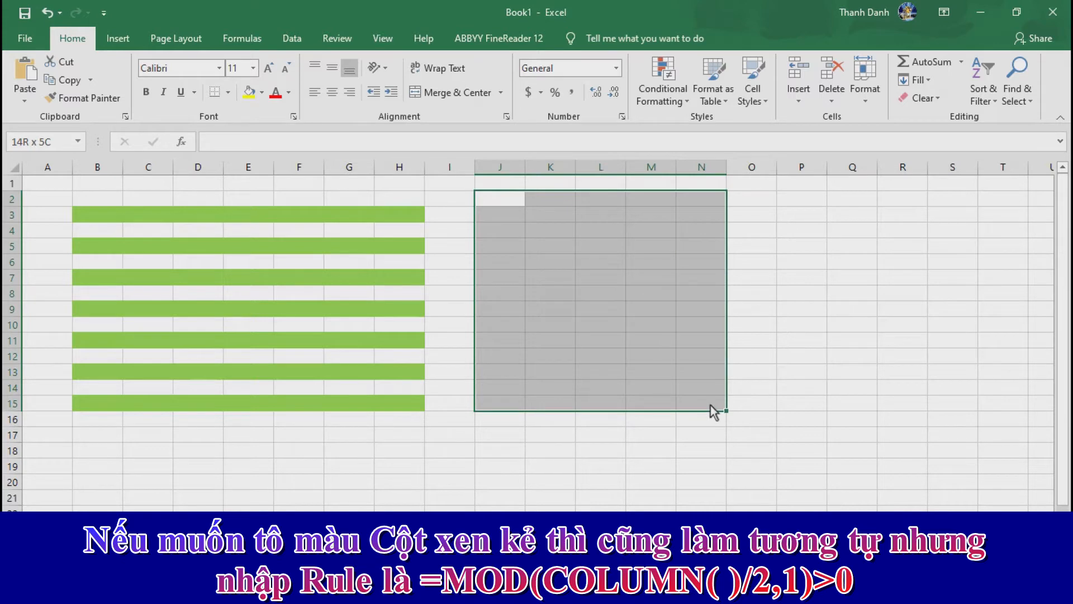
left_click_drag(710, 405, 711, 406)
left_click(689, 103)
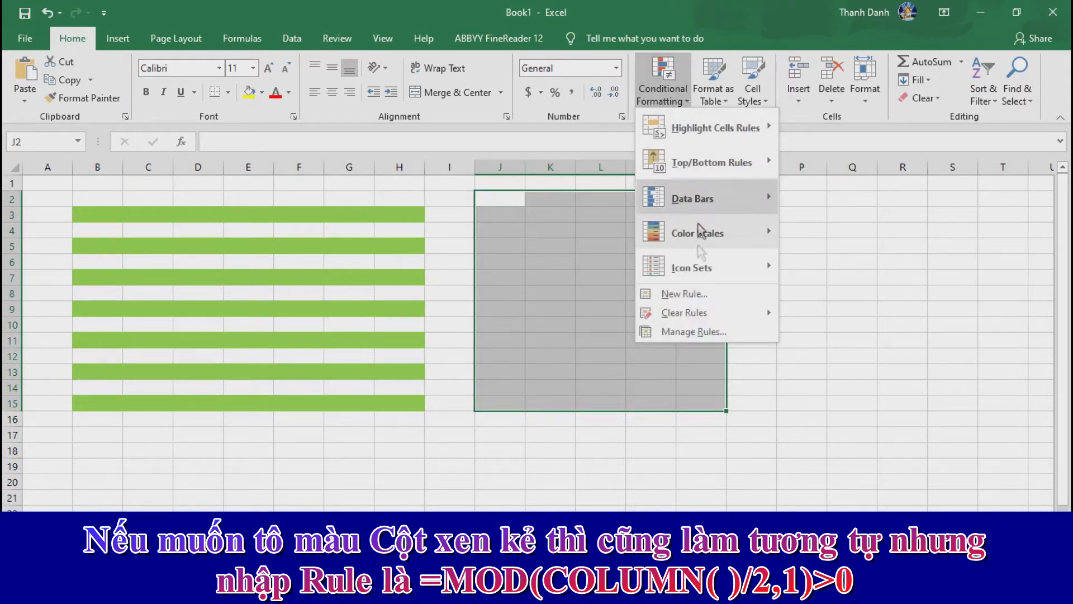
left_click(679, 293)
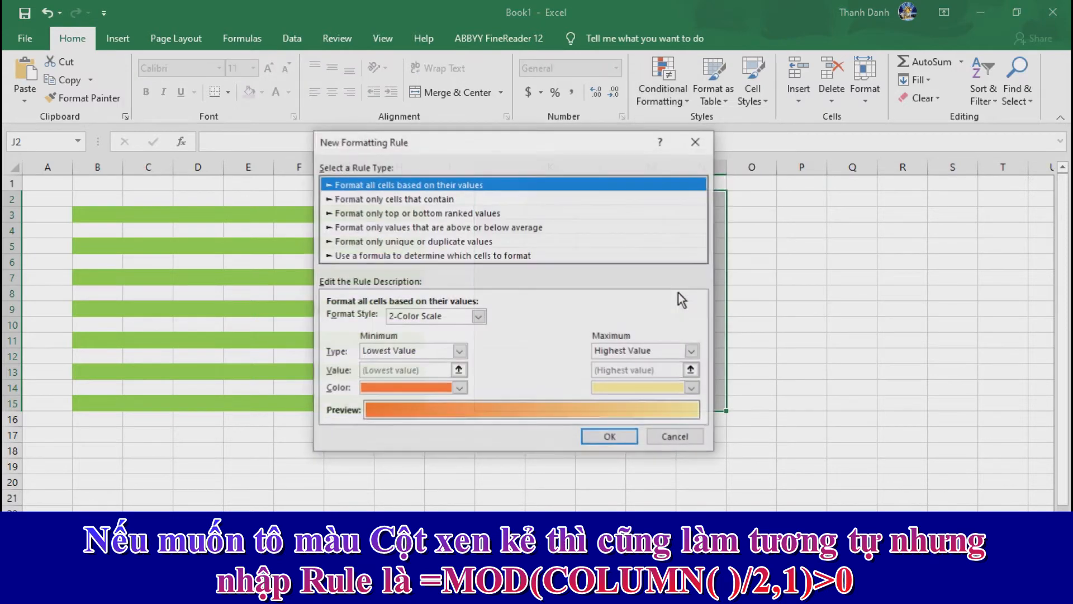
left_click(358, 257)
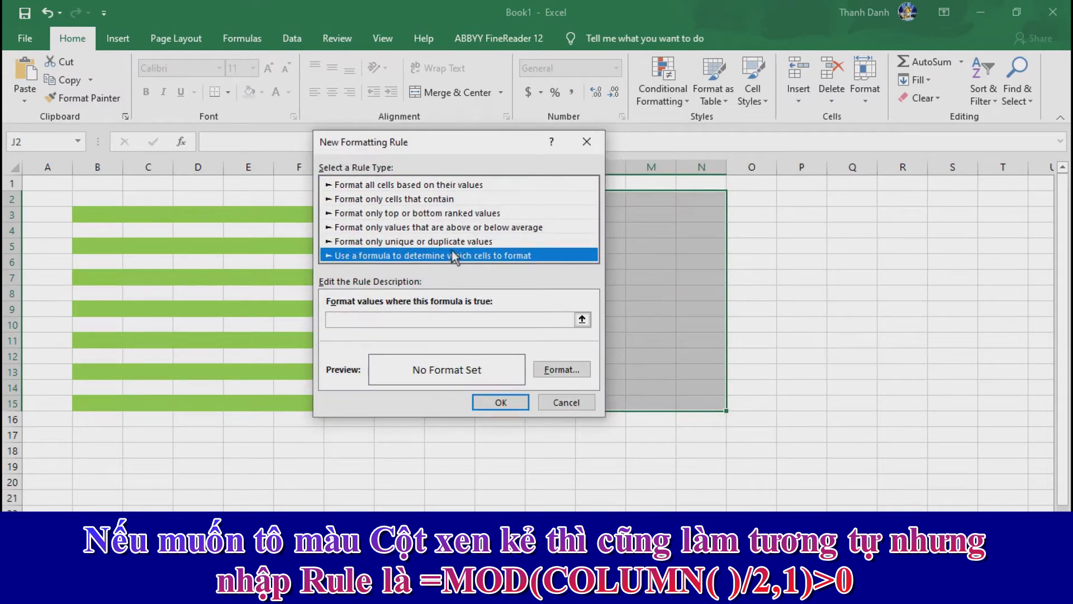
left_click(445, 321)
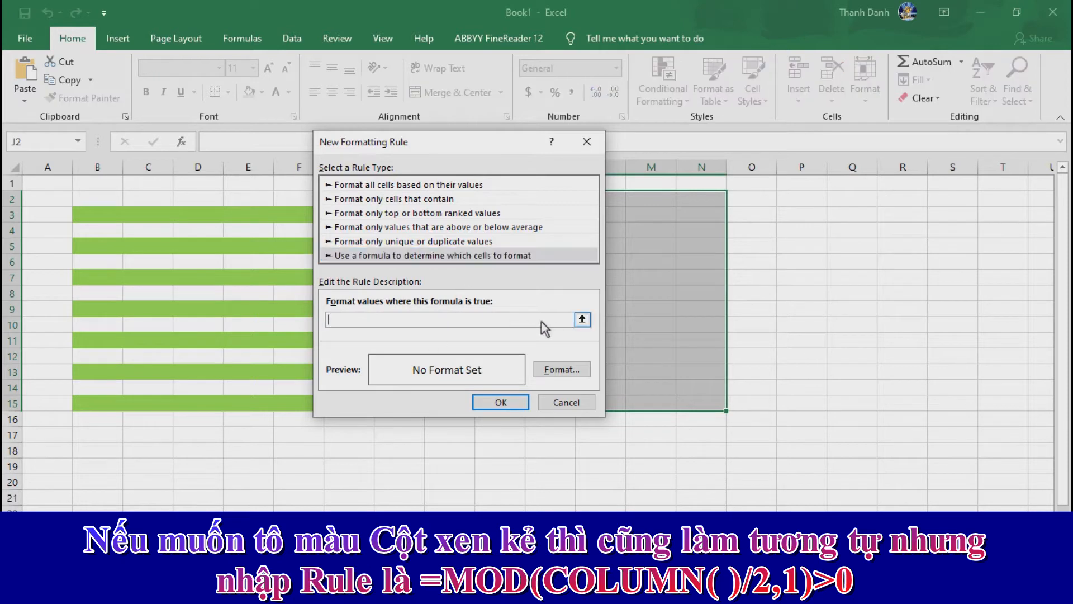
type("=MOD(COLUMN()/2,1")
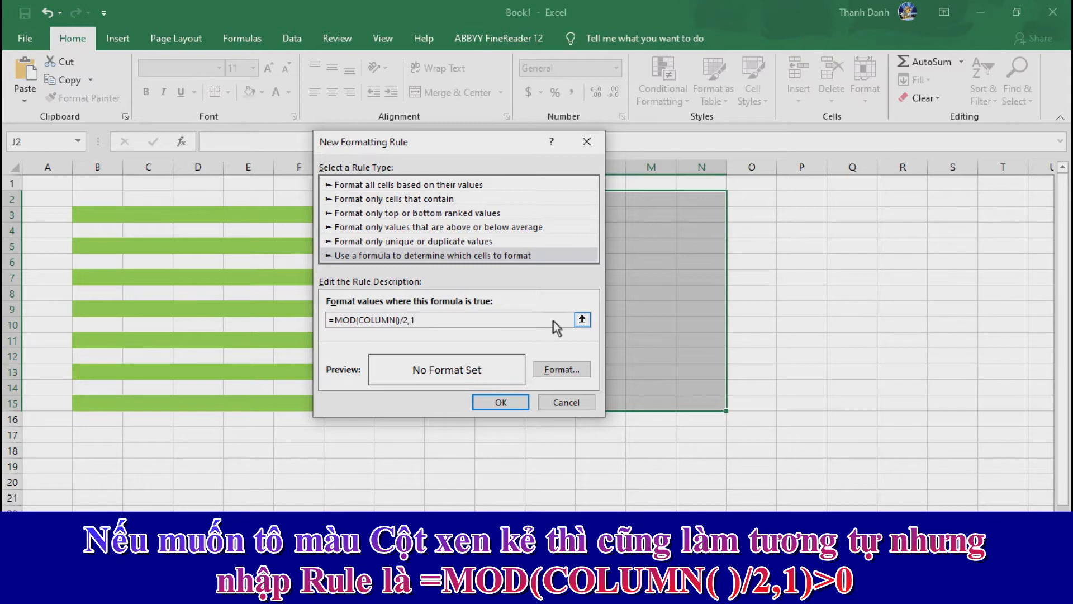
type(")>0")
Step: Give the column rule an orange standard background fill, apply it and deselect the range
left_click(562, 370)
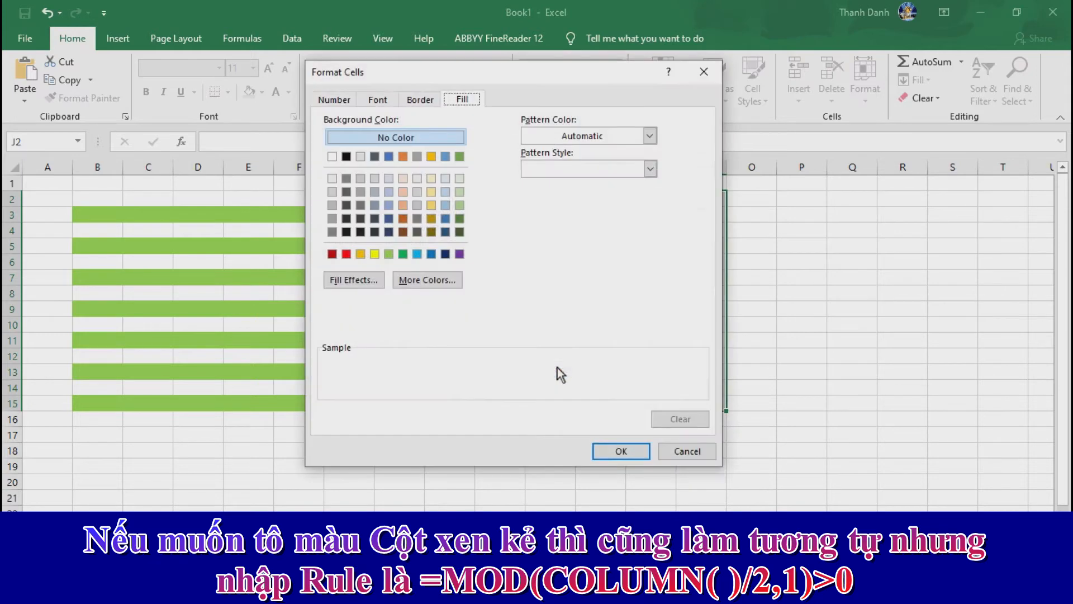
left_click(360, 254)
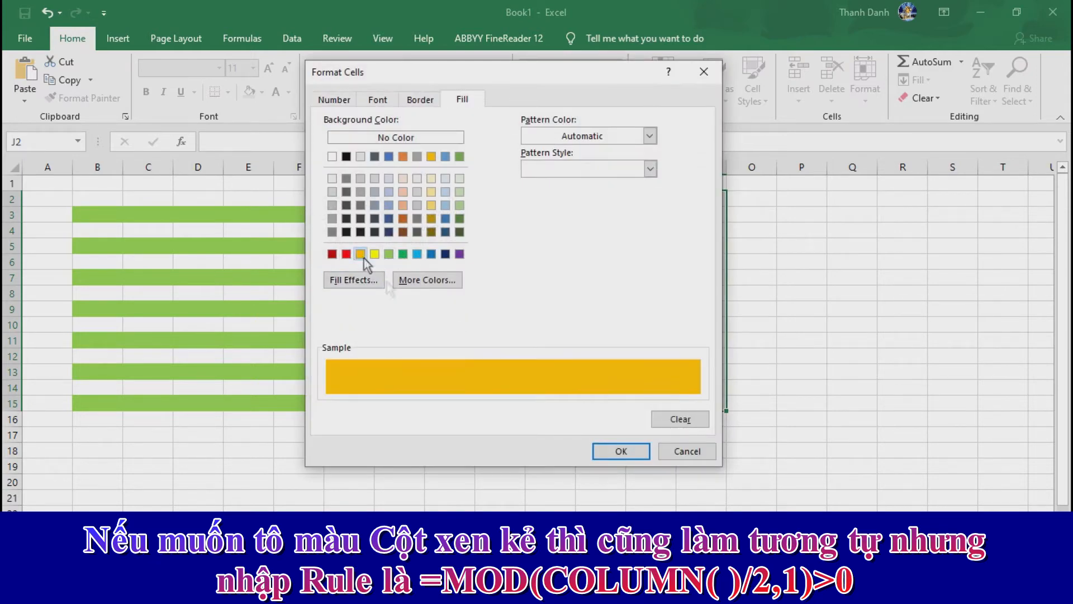
left_click(621, 451)
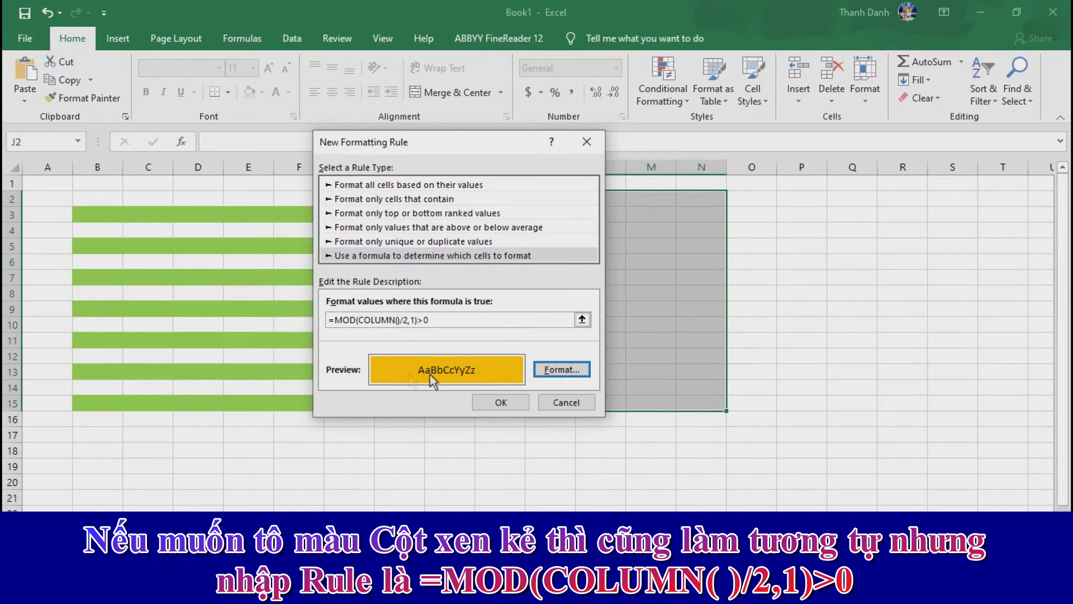
left_click(501, 402)
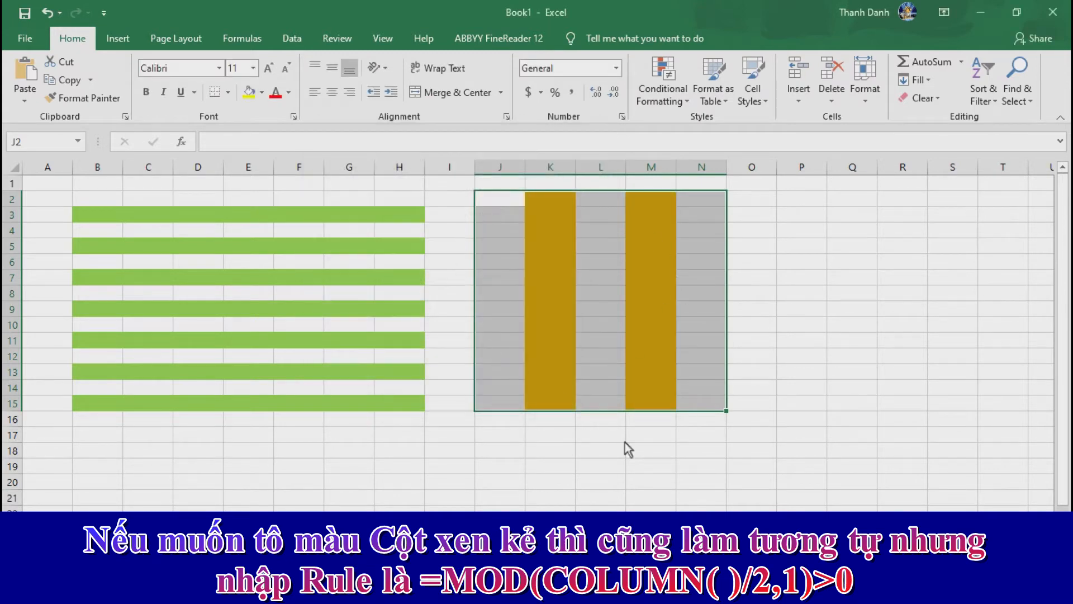
left_click(508, 203)
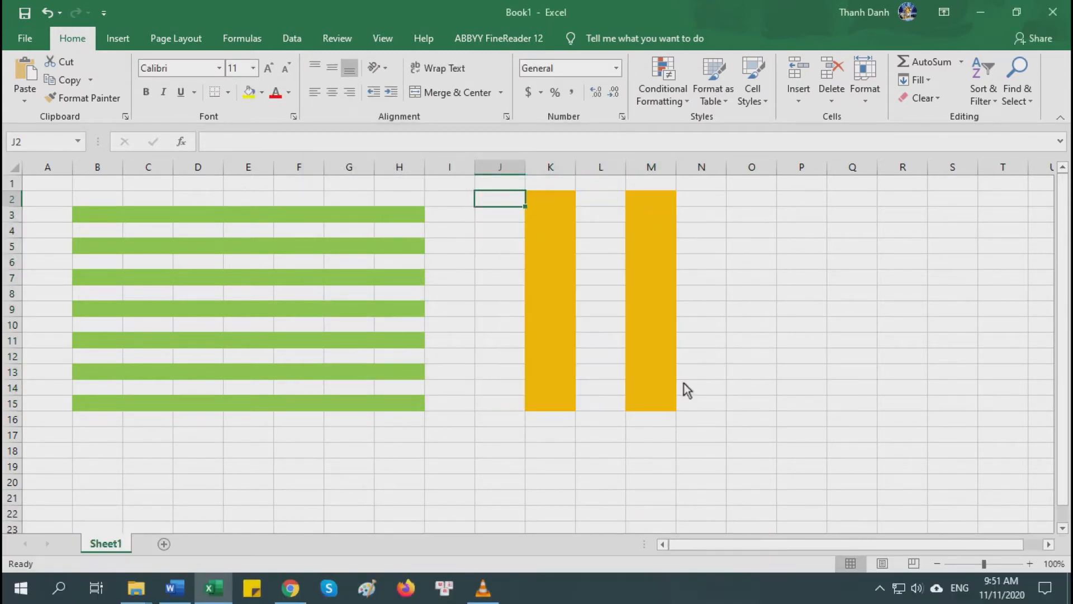
left_click(699, 293)
Step: Try to remove the banding colours from B2:N17 by setting the cells to No Fill
left_click_drag(98, 199, 699, 429)
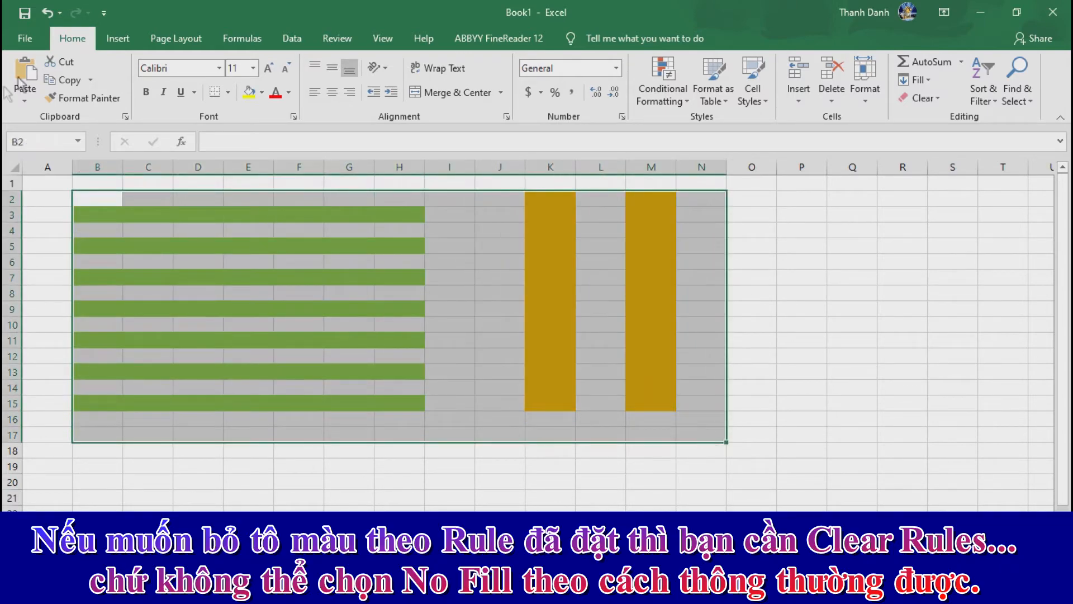
left_click(261, 92)
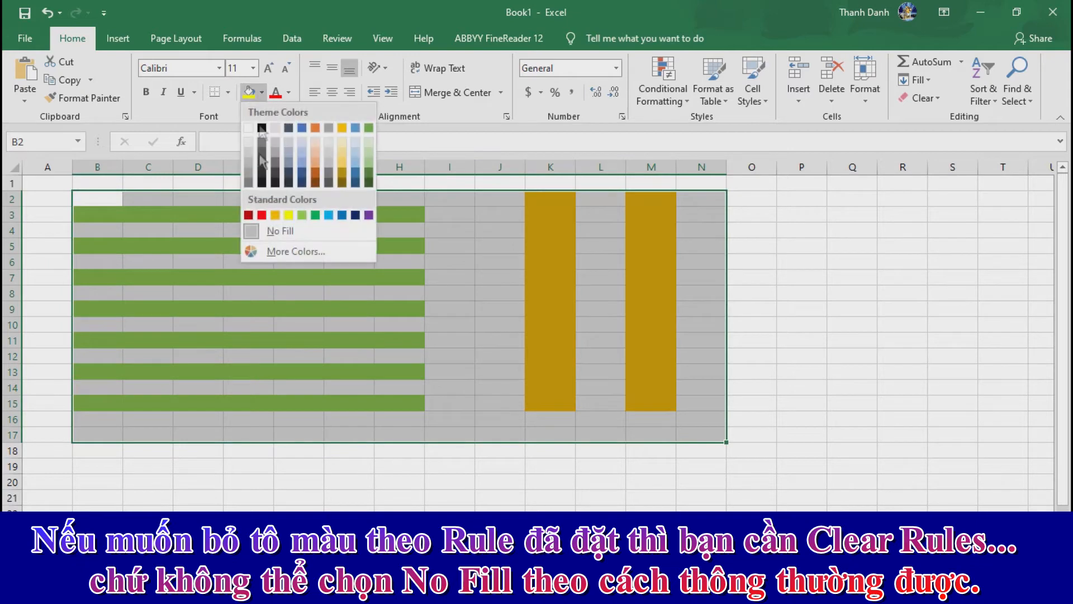
left_click(281, 232)
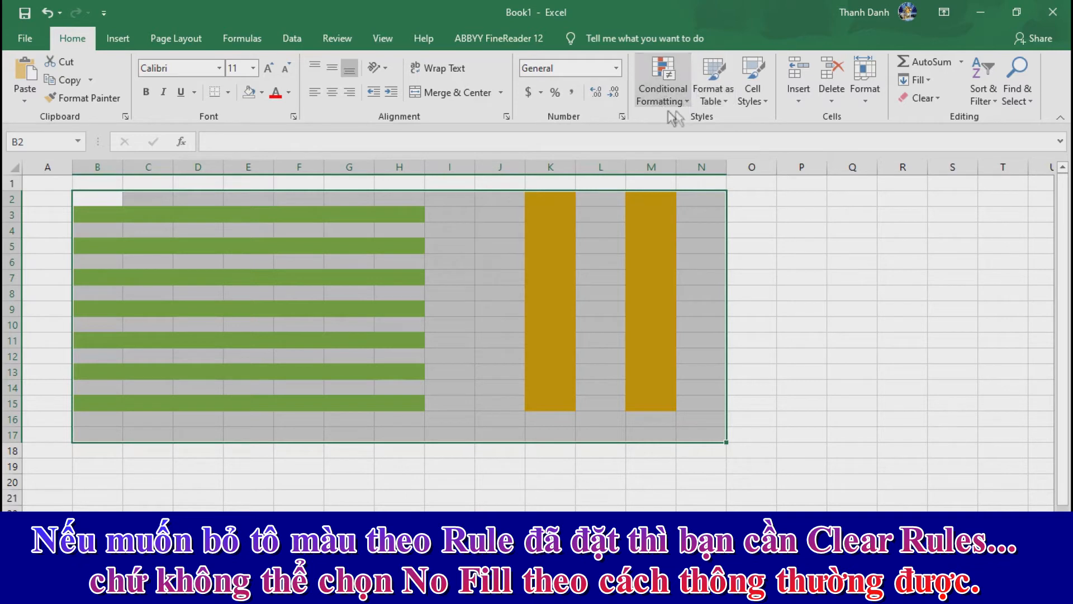
Step: Clear the conditional formatting rules from the selected cells B2:N17 and deselect the range
left_click(689, 104)
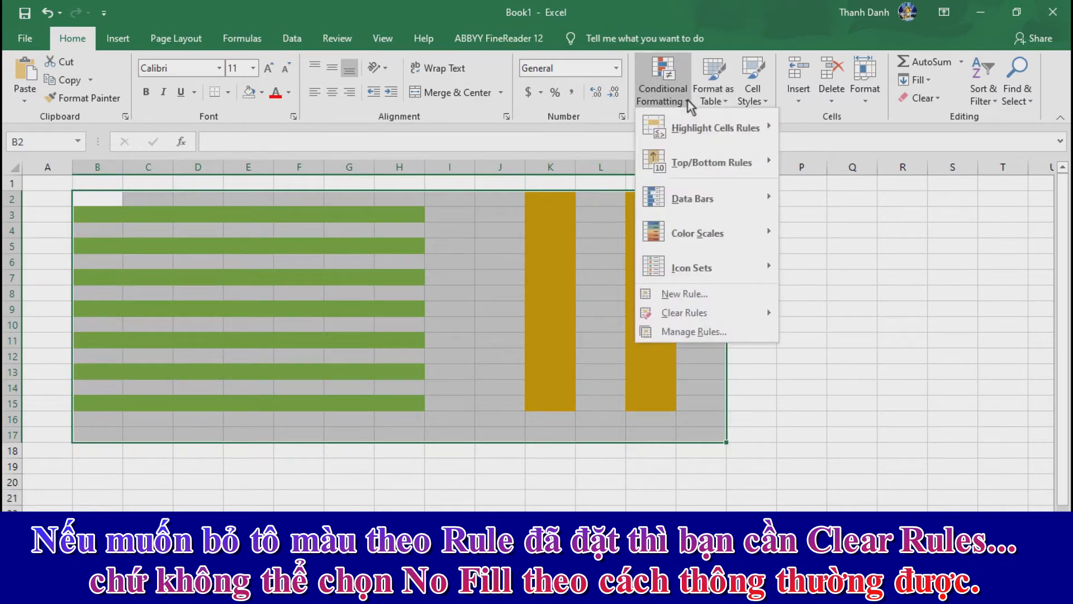
mouse_move(702, 321)
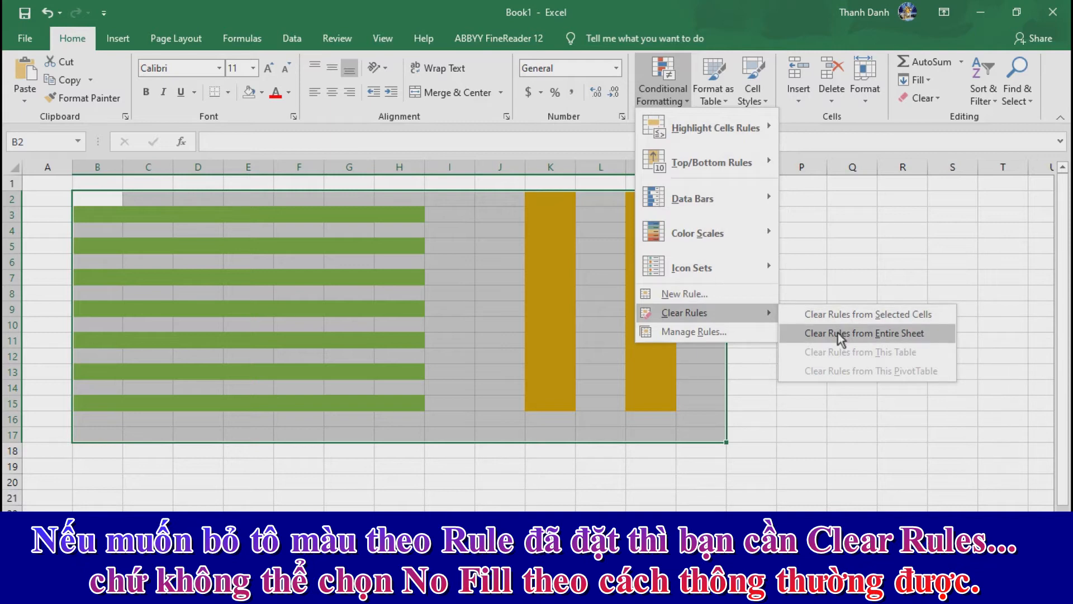
left_click(841, 314)
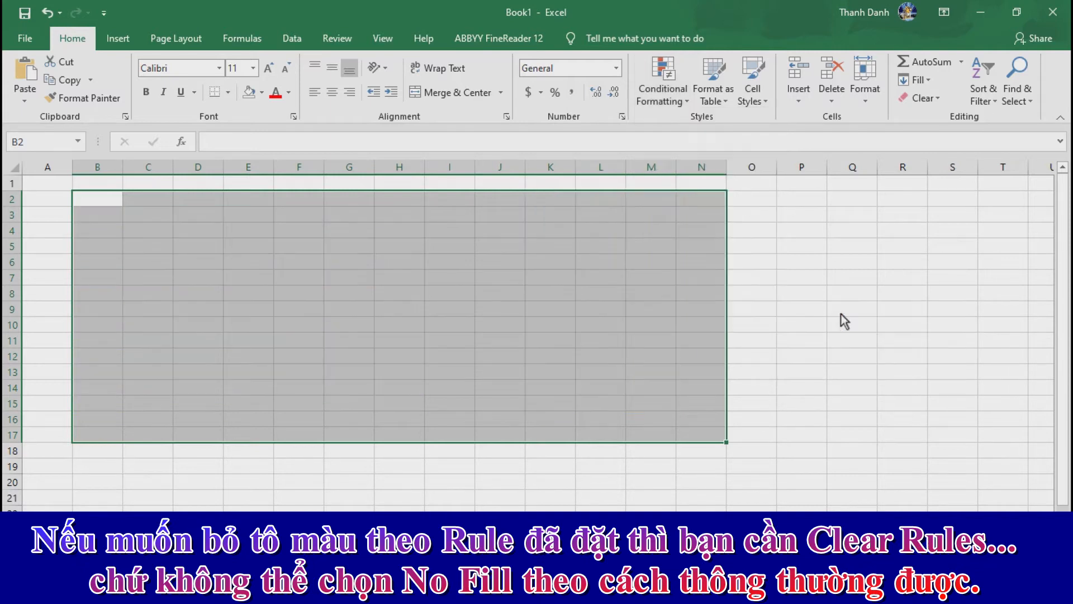
left_click(197, 246)
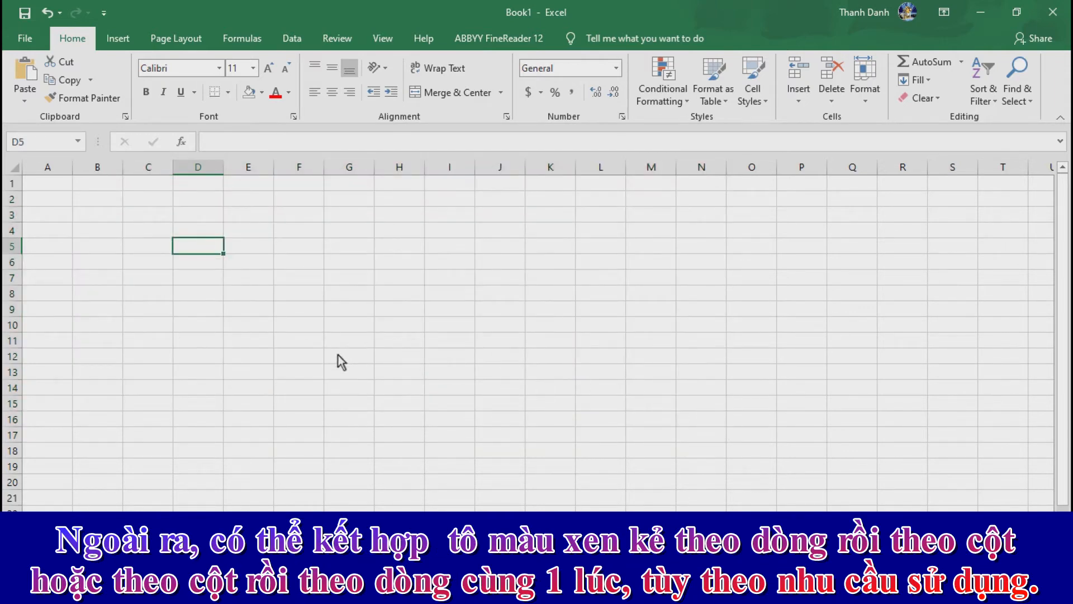
Step: Create a formula-based conditional formatting rule for B2:K19 with the formula =MOD(ROW()/2,1)>0
left_click_drag(97, 200, 531, 464)
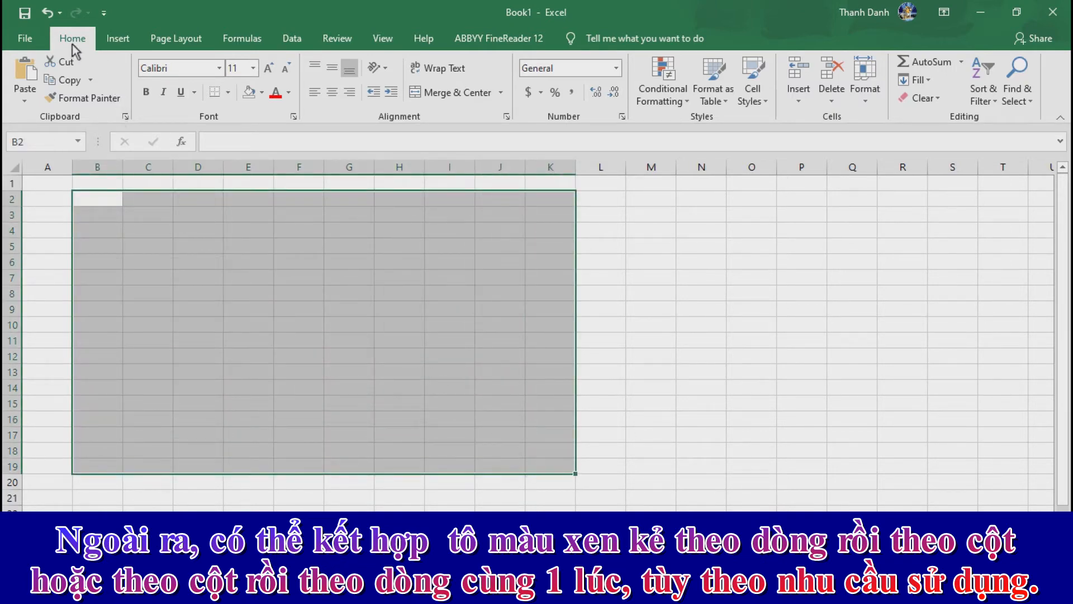
left_click(689, 106)
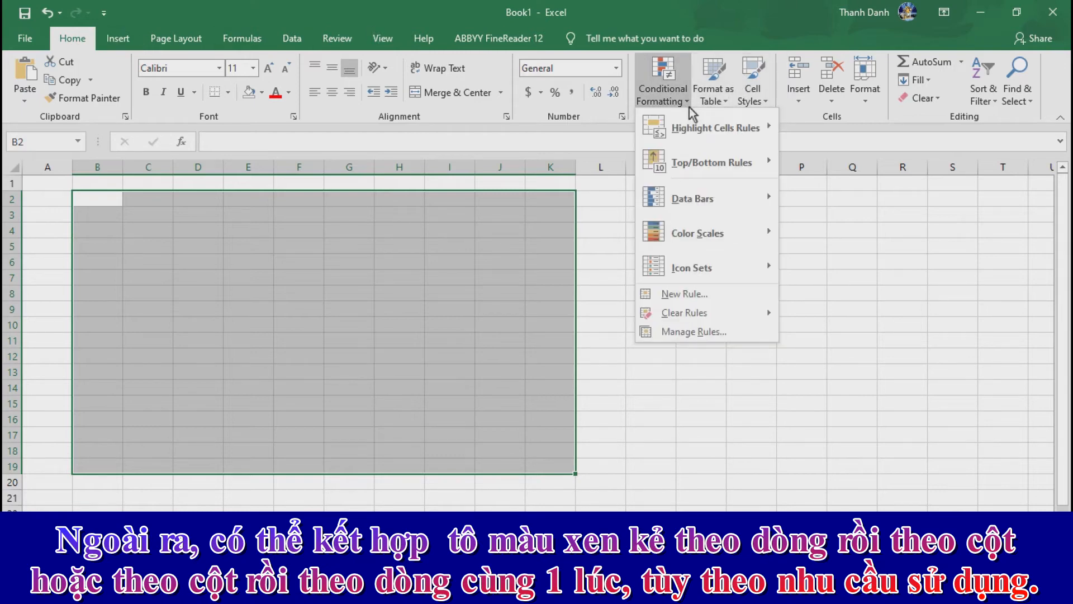
left_click(679, 295)
left_click(386, 239)
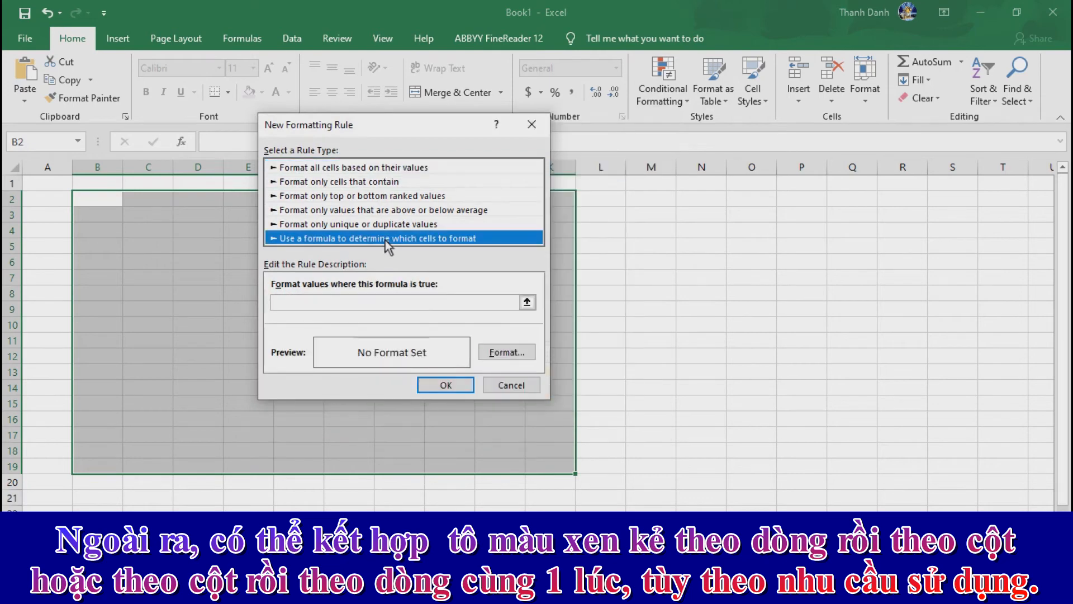
left_click(402, 304)
type("=")
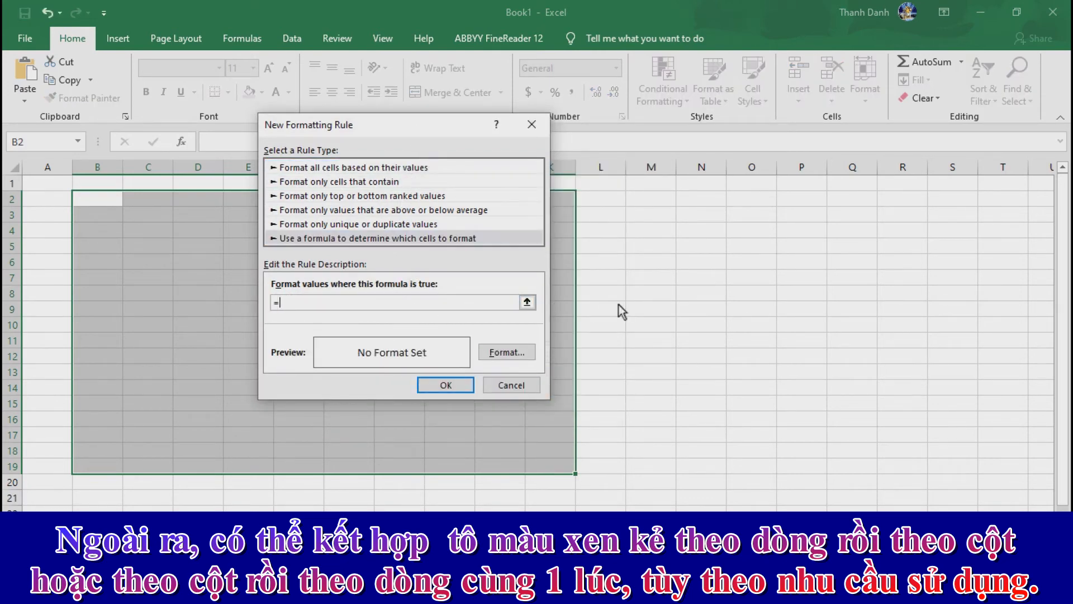
type("MOD(ROW()/2")
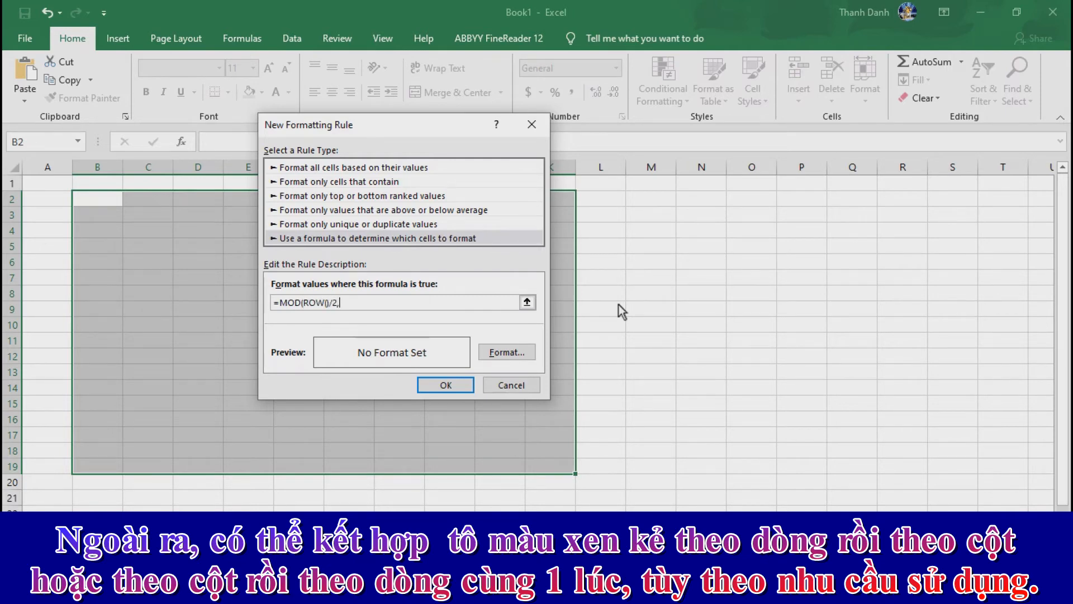
type(",1)>0")
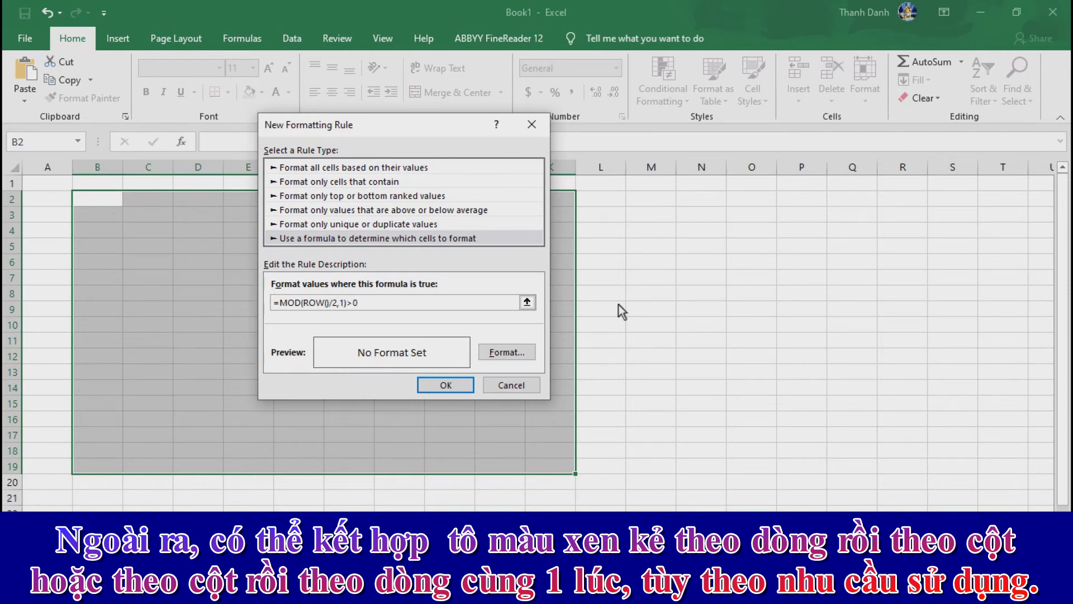
Step: Give the row rule a light green background fill and apply it to the range
left_click(506, 352)
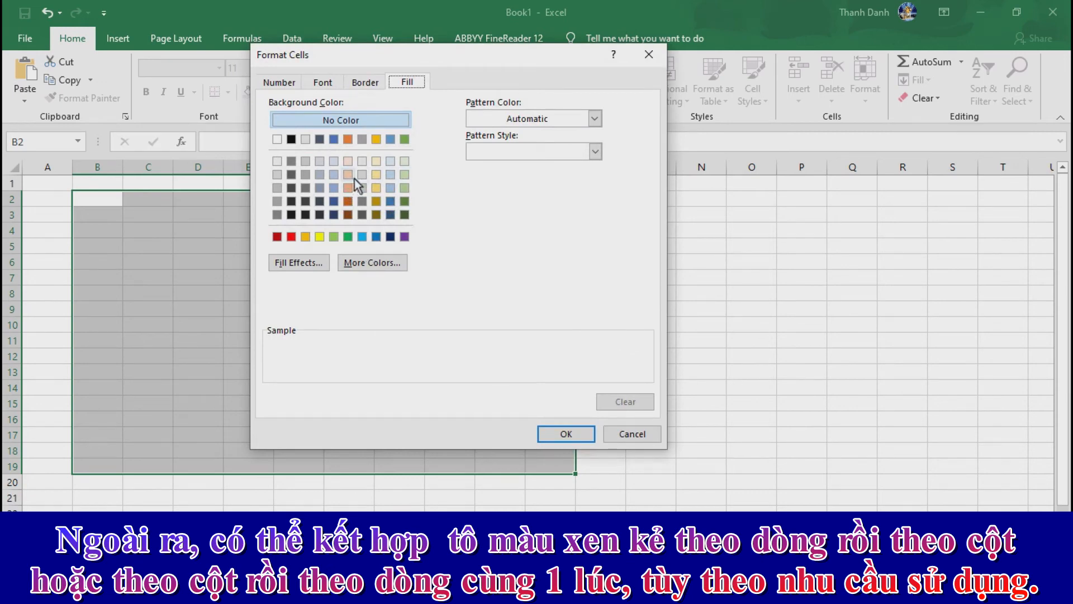
left_click(403, 175)
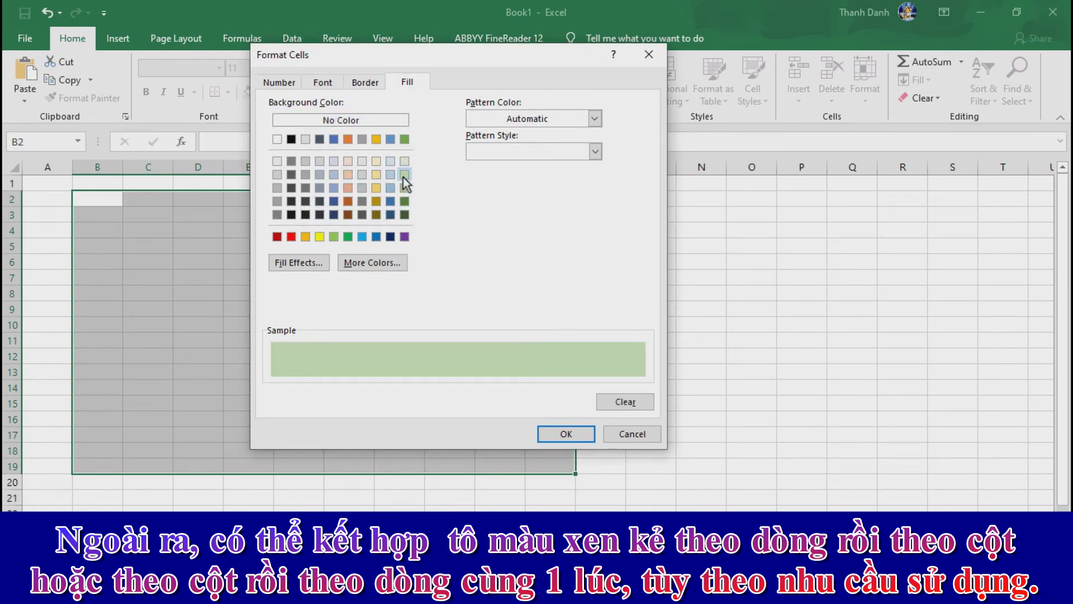
left_click(565, 434)
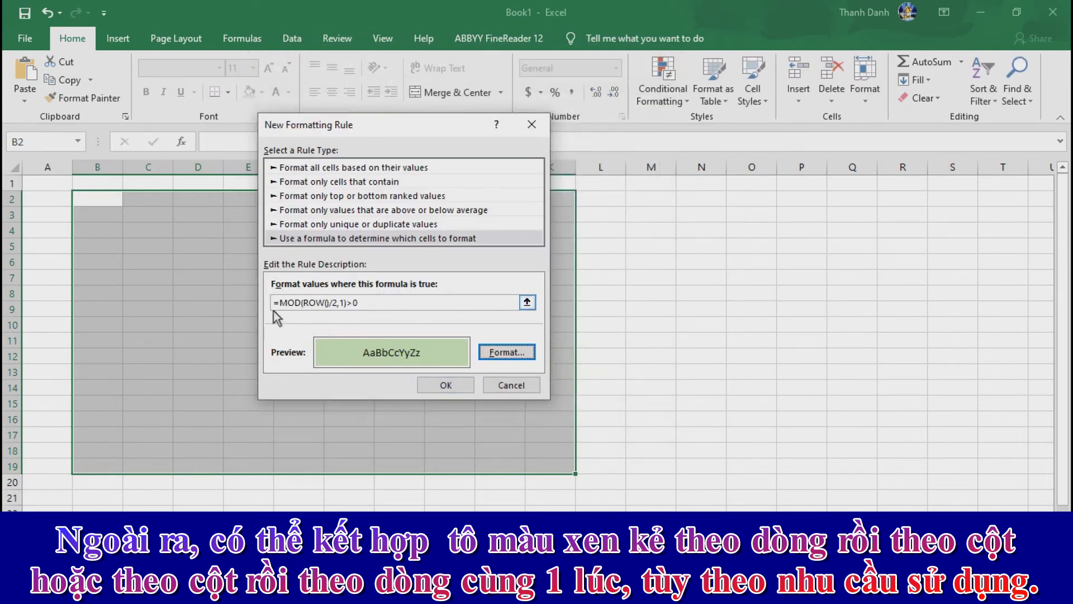
left_click(445, 385)
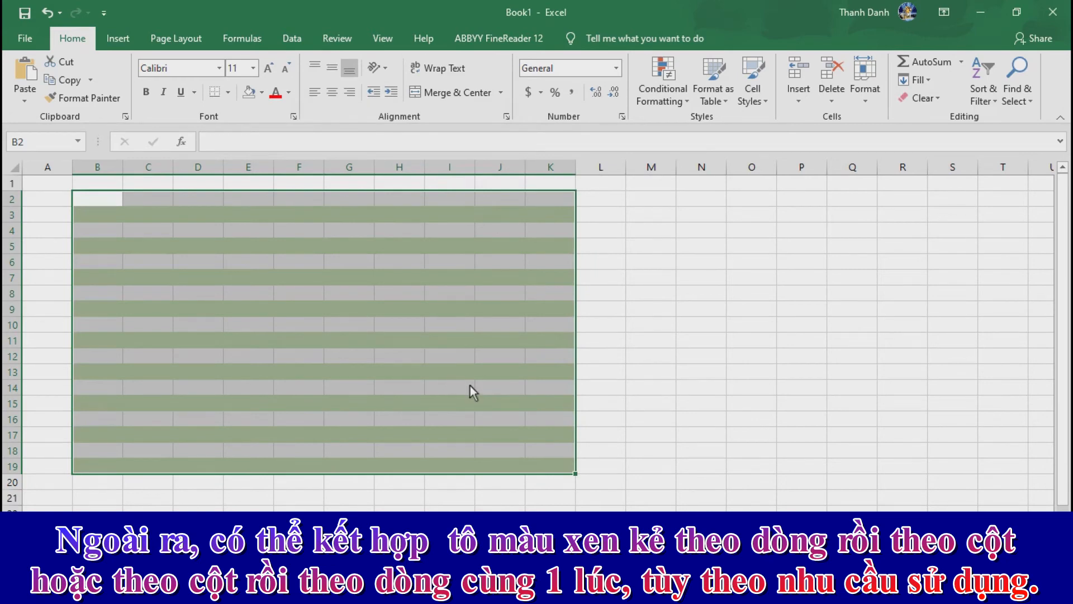
Step: Add a second formula-based conditional formatting rule to B2:K19 with the formula =MOD(COLUMN()/2,1)>0
left_click(688, 102)
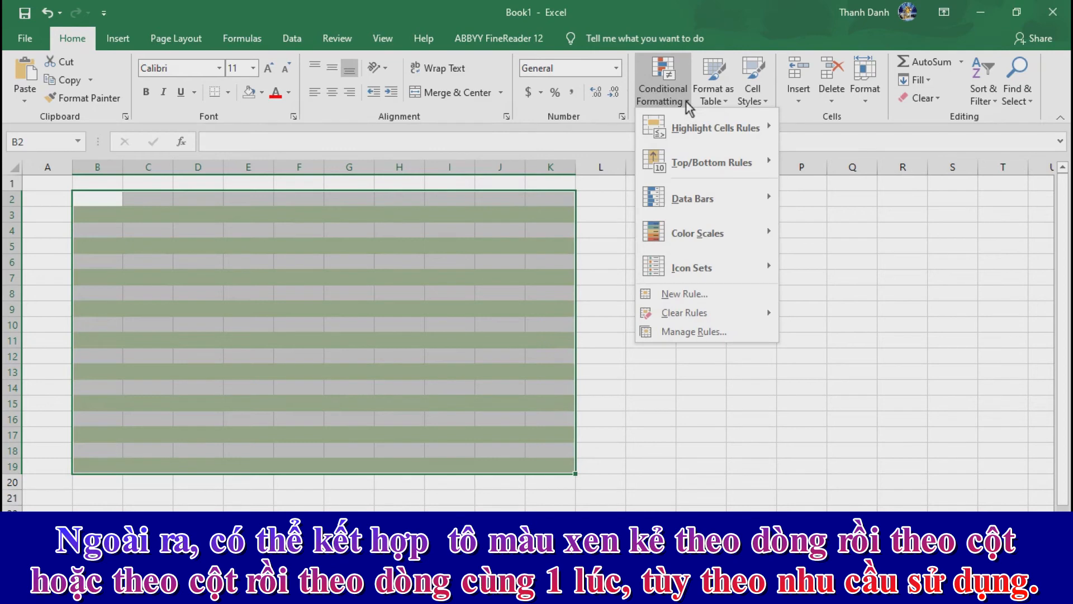
left_click(702, 297)
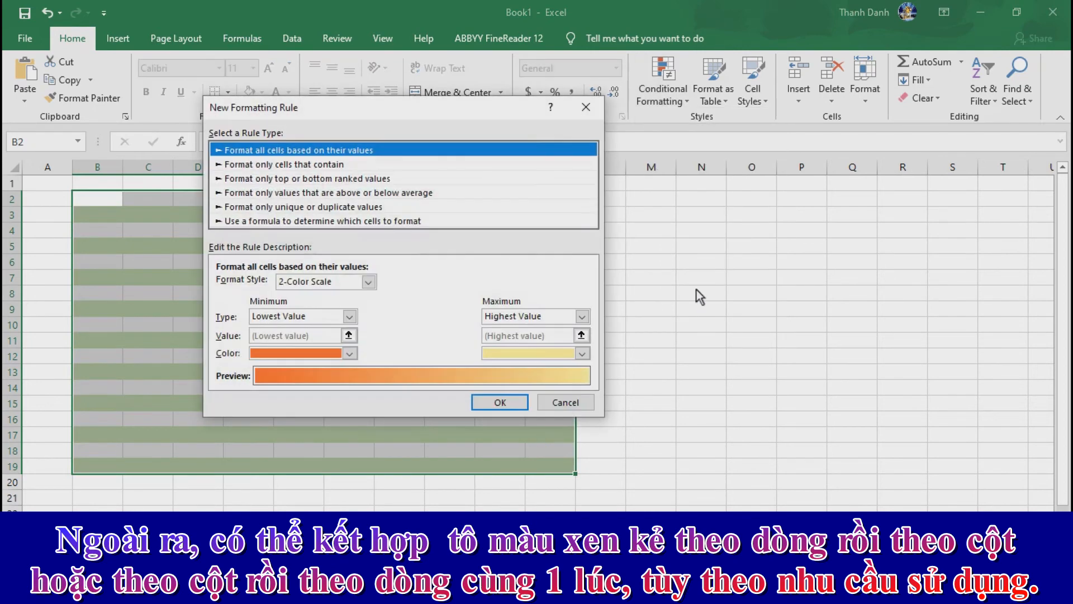
left_click(300, 221)
left_click(381, 287)
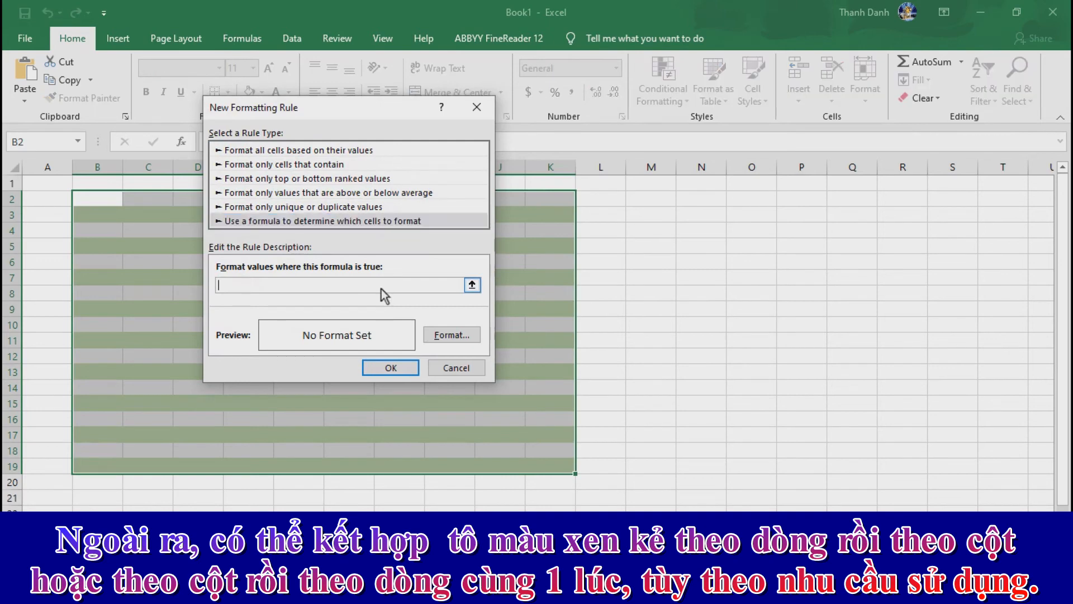
type("=MOD(COLUMN()/2,1)>0")
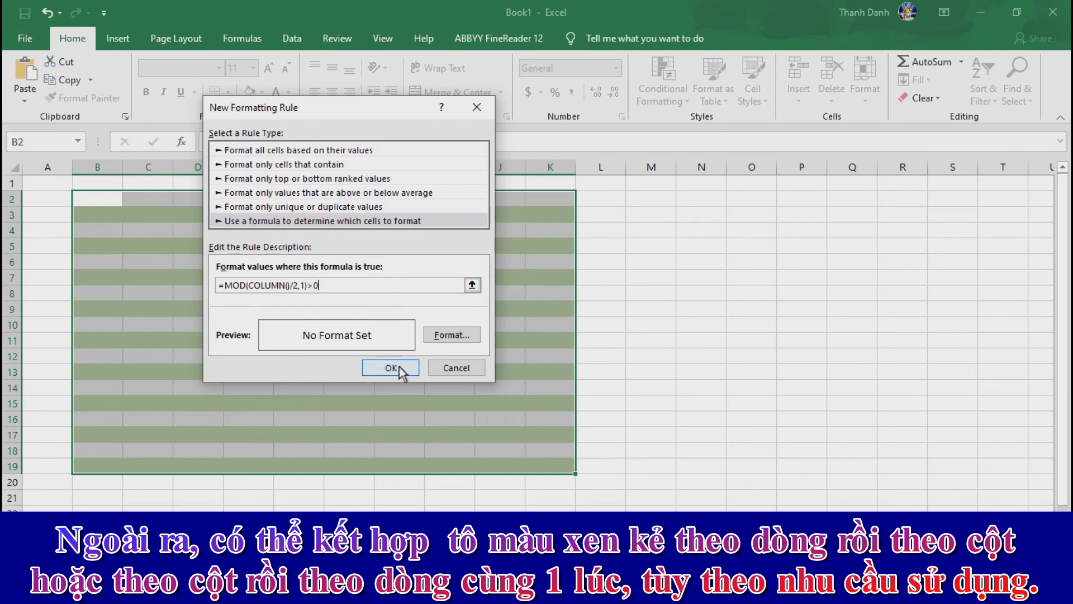
Step: Give the column rule a light gold background fill and apply it over the row banding
left_click(452, 335)
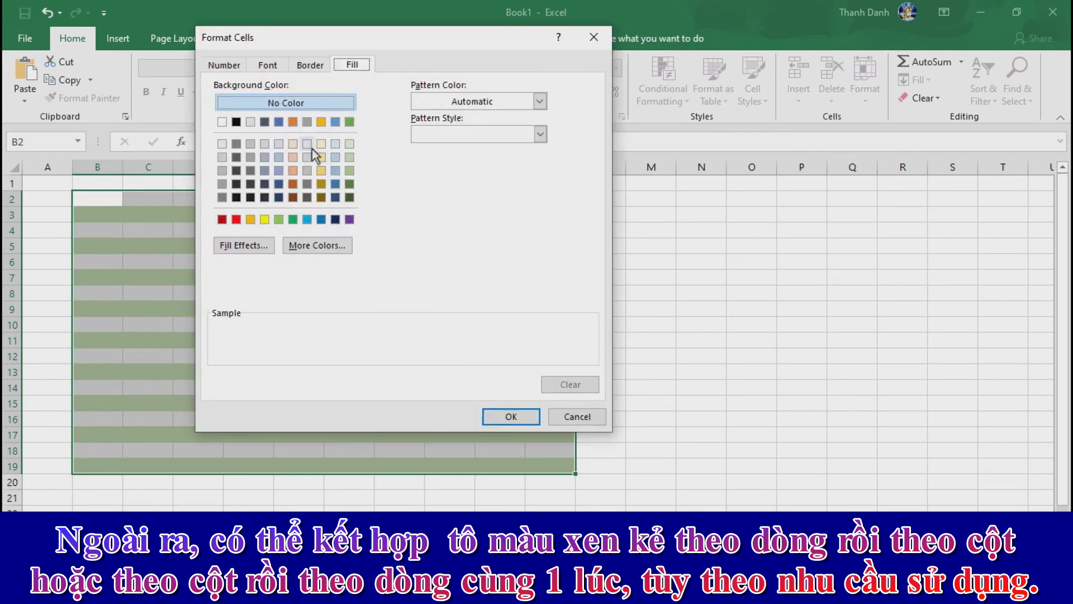
left_click(321, 159)
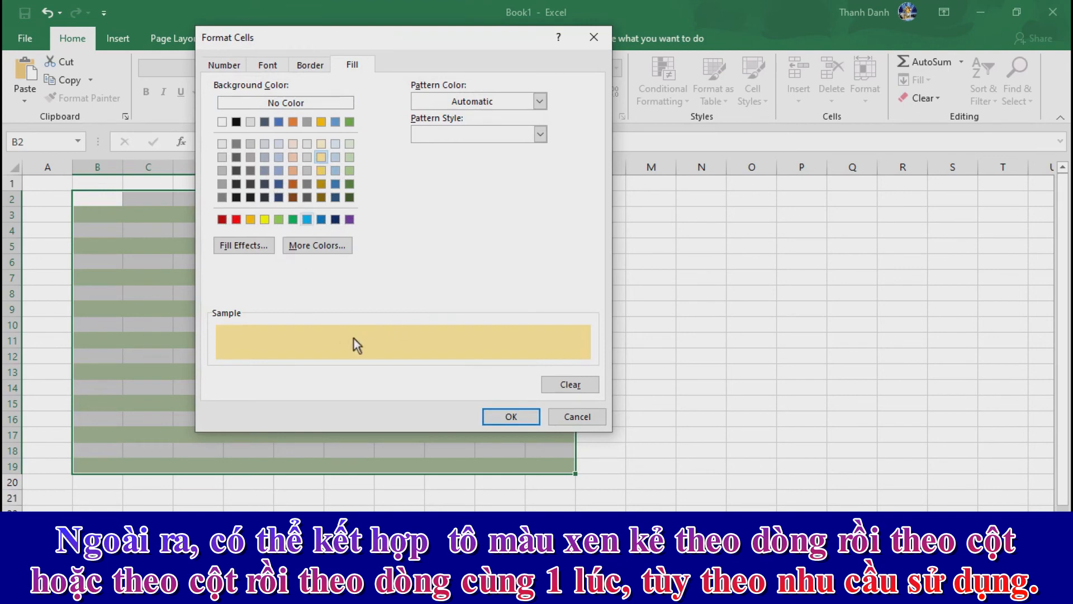
left_click(511, 418)
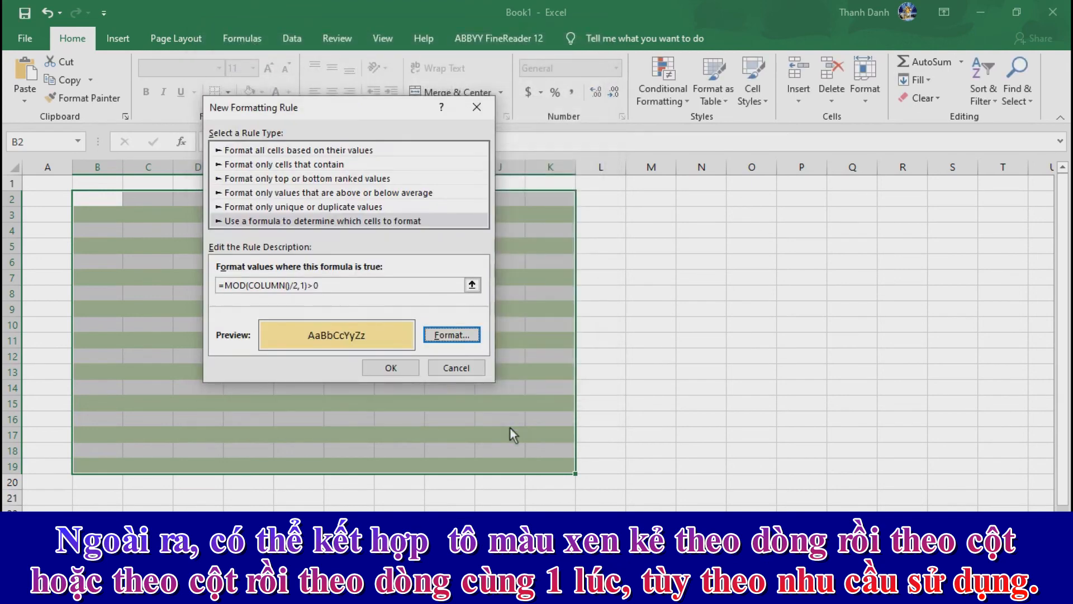
left_click(394, 369)
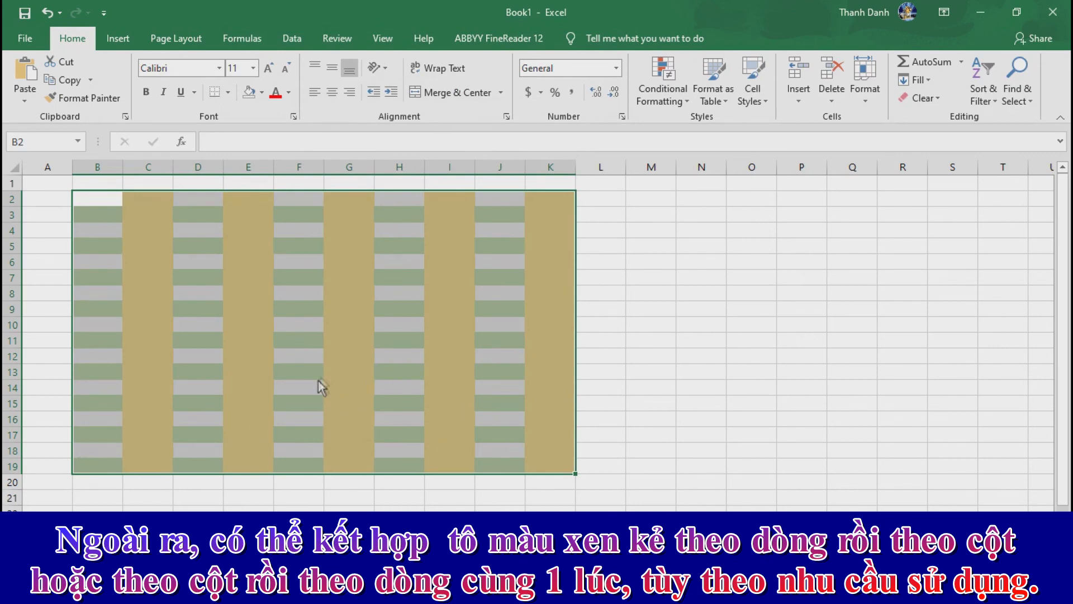
Step: Apply All Borders to the banded range B2:K19 and deselect it
left_click(228, 92)
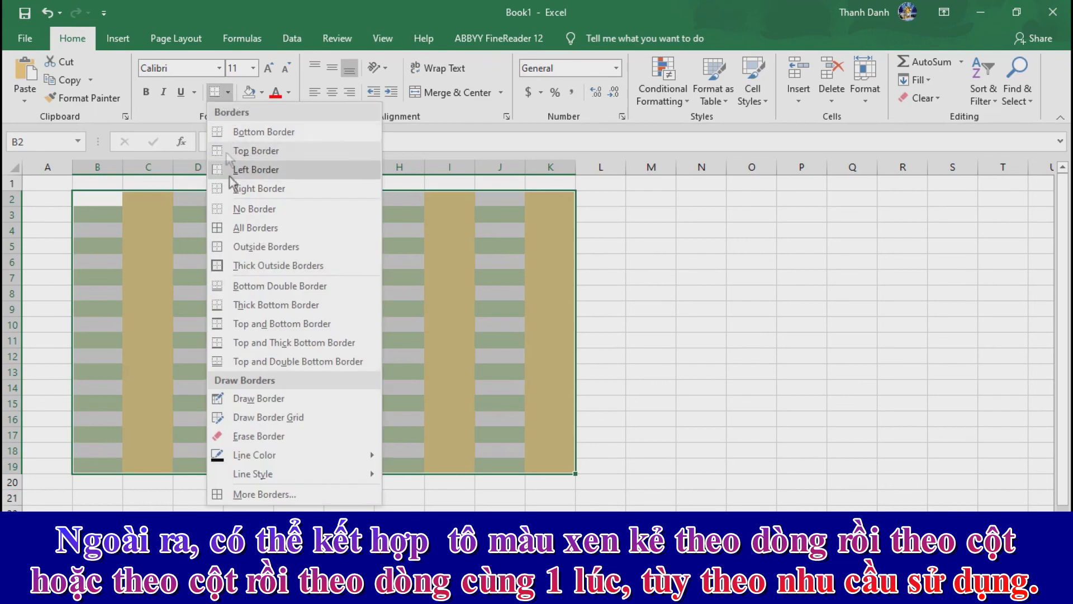
left_click(242, 228)
left_click(320, 343)
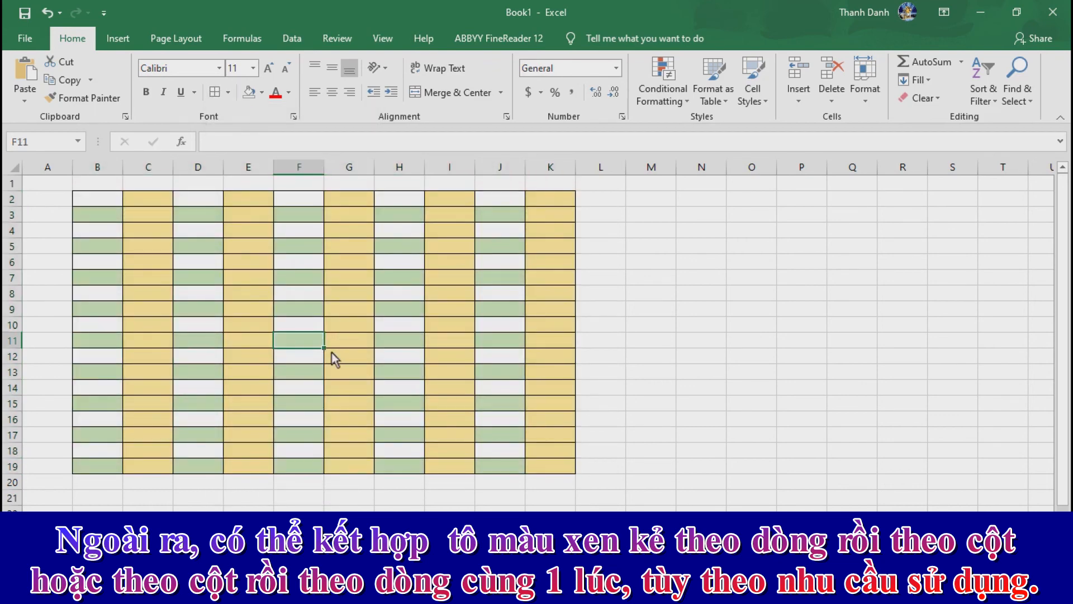
left_click_drag(81, 200, 556, 472)
left_click(720, 414)
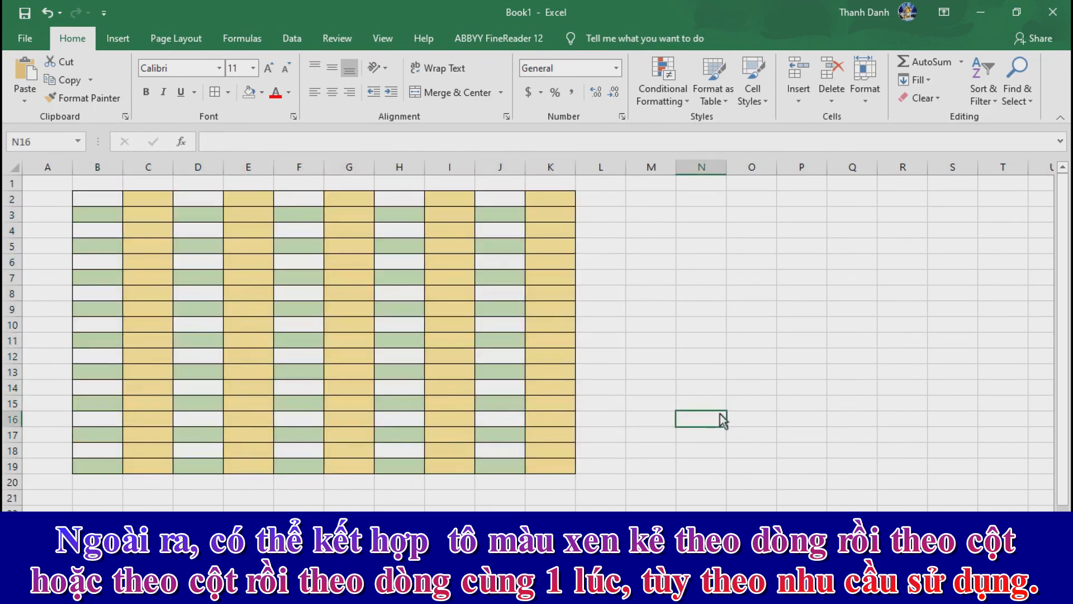